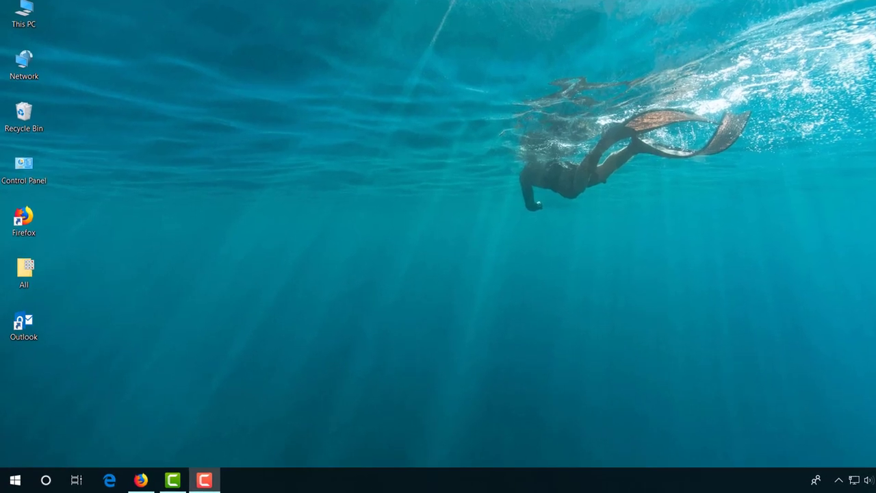
# Step: Run msconfig to open System Configuration and list its services sorted by service name
pyautogui.press('super+r')
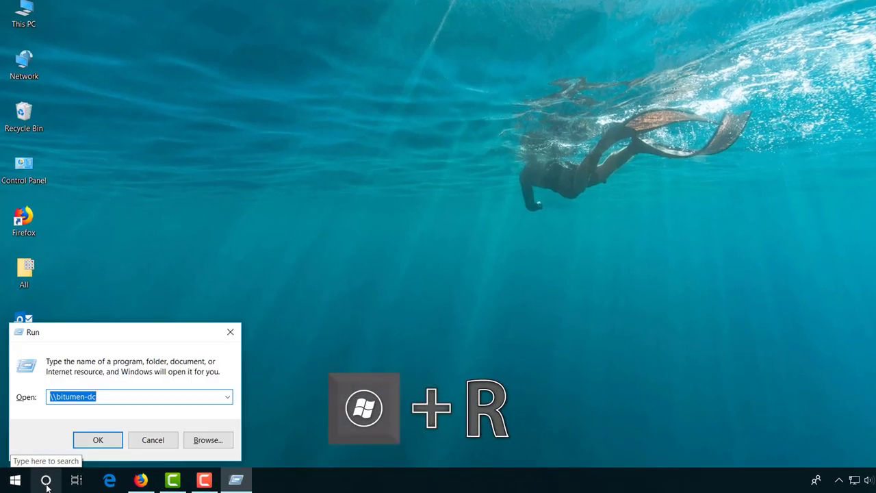
pyautogui.write('msco')
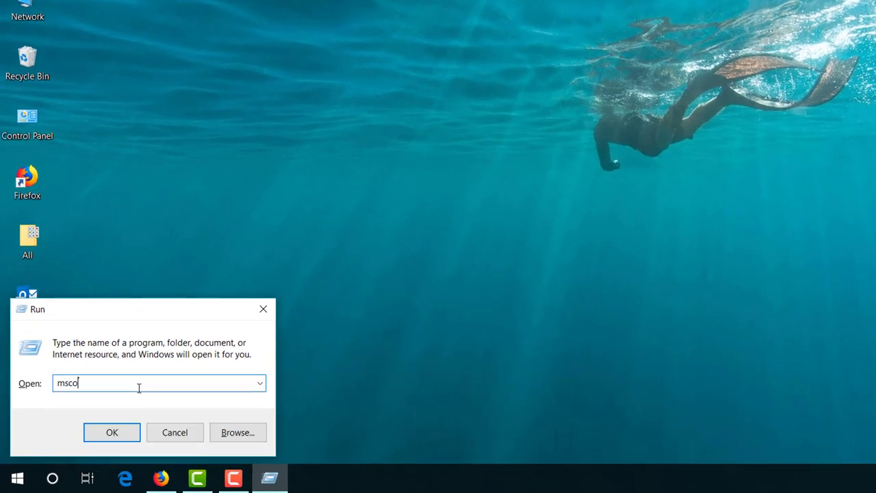
pyautogui.write('nfig')
pyautogui.press('Return')
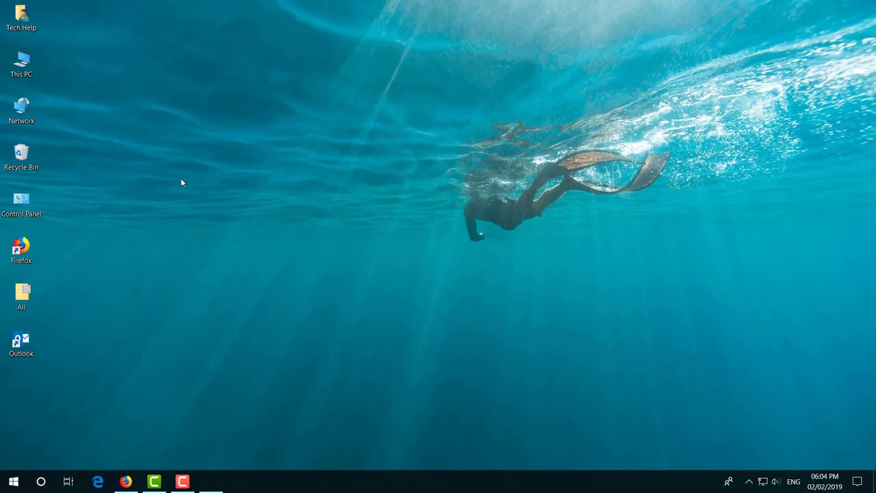
pyautogui.moveTo(402, 137); pyautogui.dragTo(368, 146)
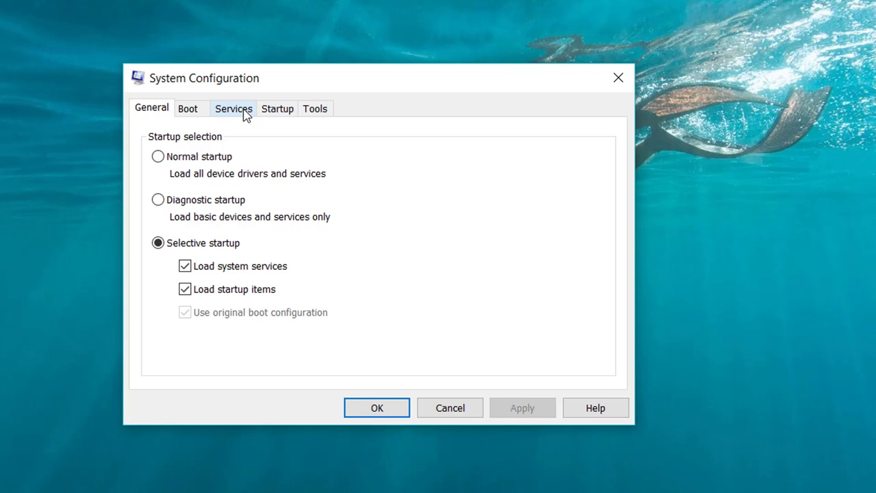
pyautogui.click(243, 109)
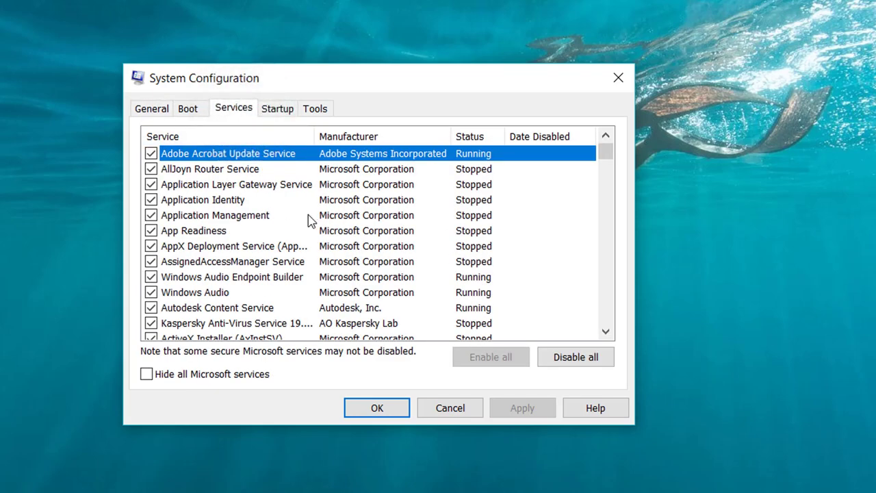
pyautogui.click(198, 137)
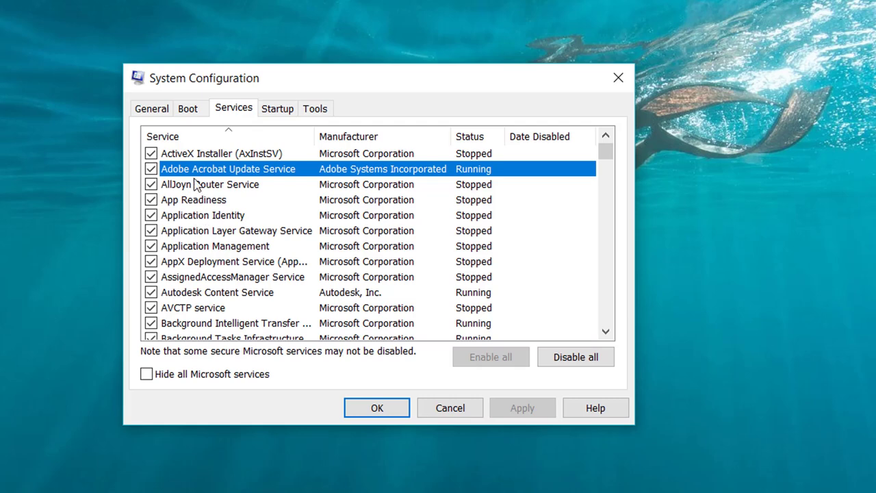
# Step: Try disabling the Windows Error Reporting Service and the Problem Reports and Solutions service, and cancel System Configuration
pyautogui.moveTo(606, 154); pyautogui.dragTo(605, 295)
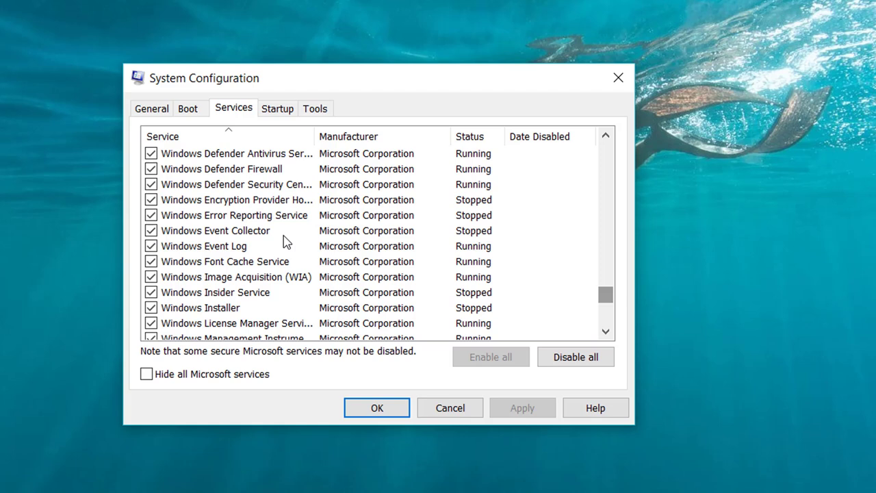
pyautogui.click(151, 216)
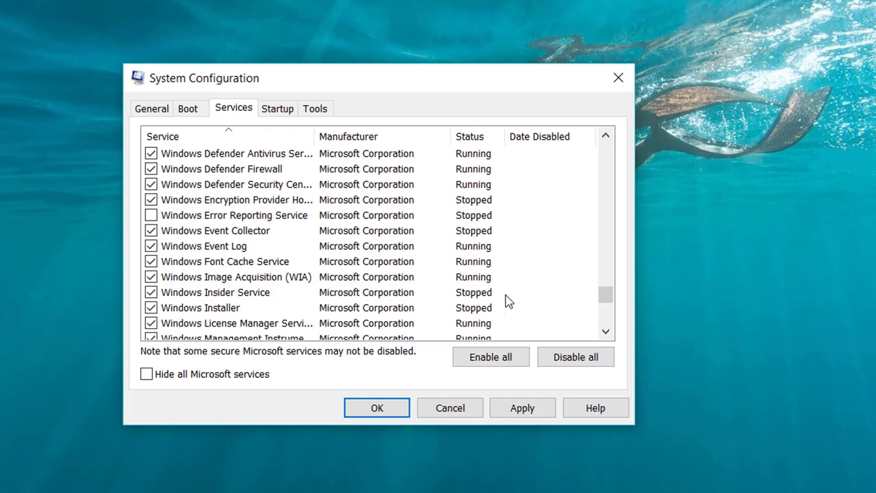
pyautogui.moveTo(609, 296); pyautogui.dragTo(616, 250)
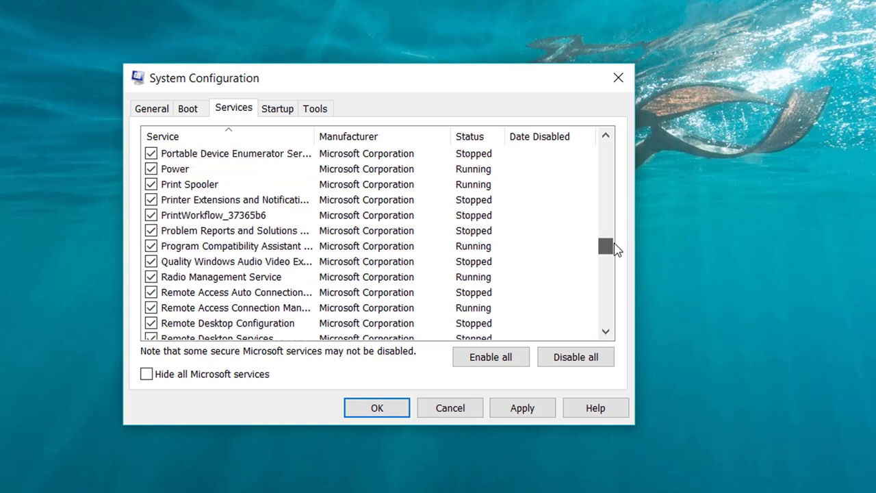
pyautogui.click(150, 232)
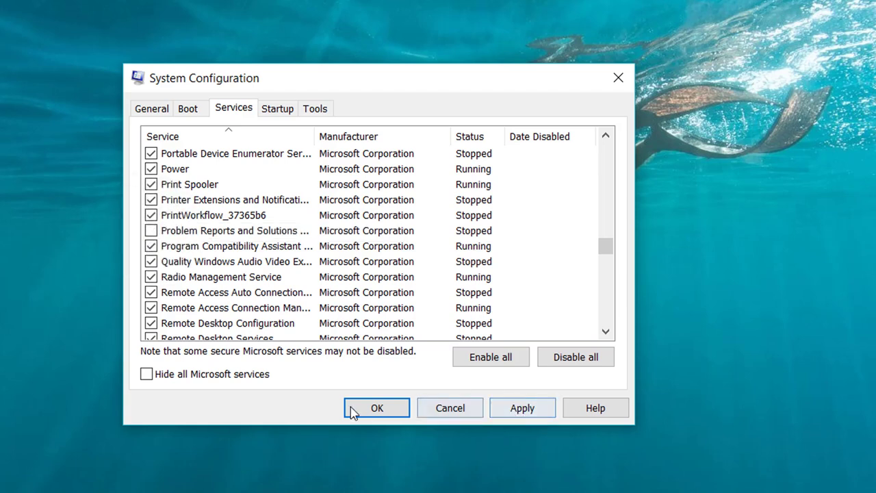
pyautogui.click(435, 409)
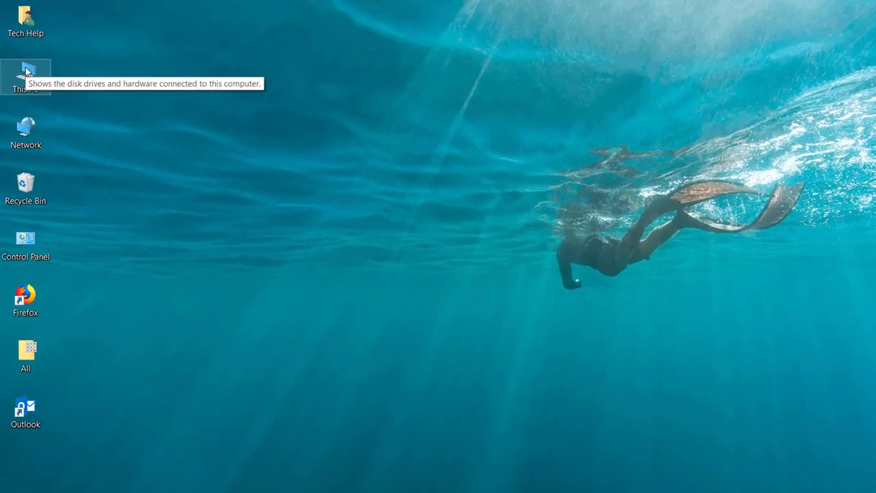
# Step: Inspect the device actions offered for the Intel(R) HD Graphics 4600 display adapter in Device Manager, and close Computer Management
pyautogui.rightClick(27, 71)
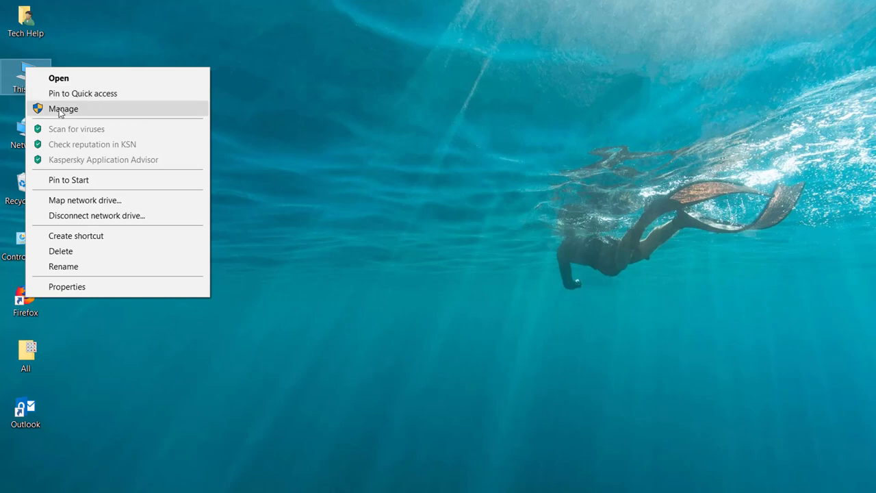
pyautogui.click(60, 111)
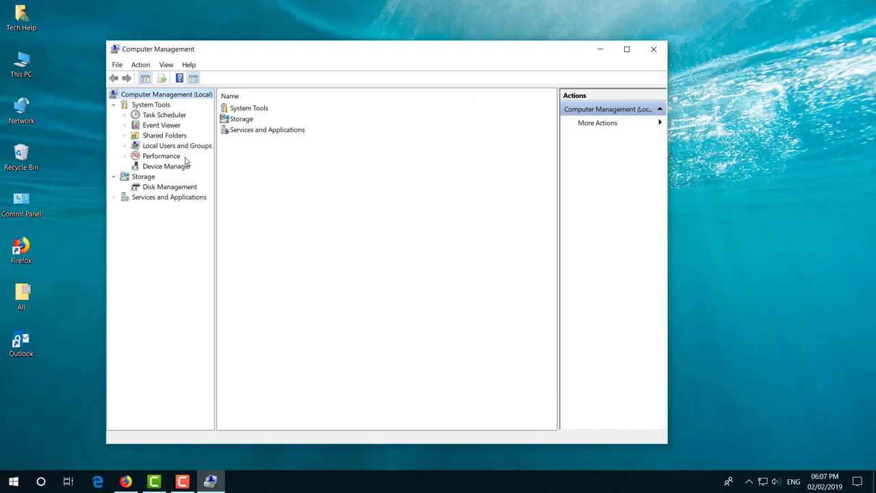
pyautogui.click(176, 168)
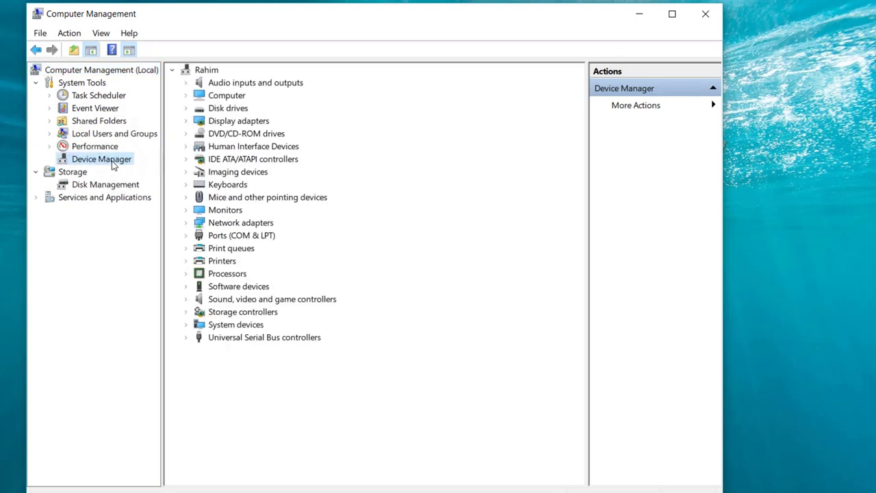
pyautogui.click(186, 122)
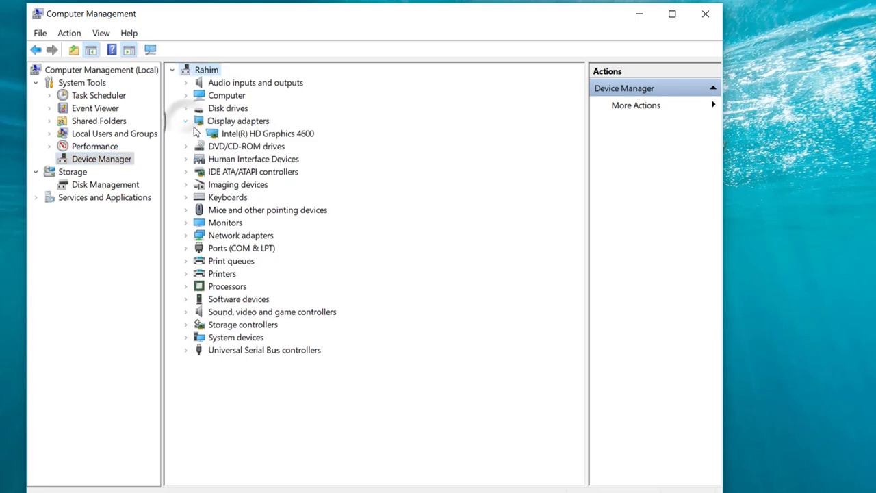
pyautogui.rightClick(272, 135)
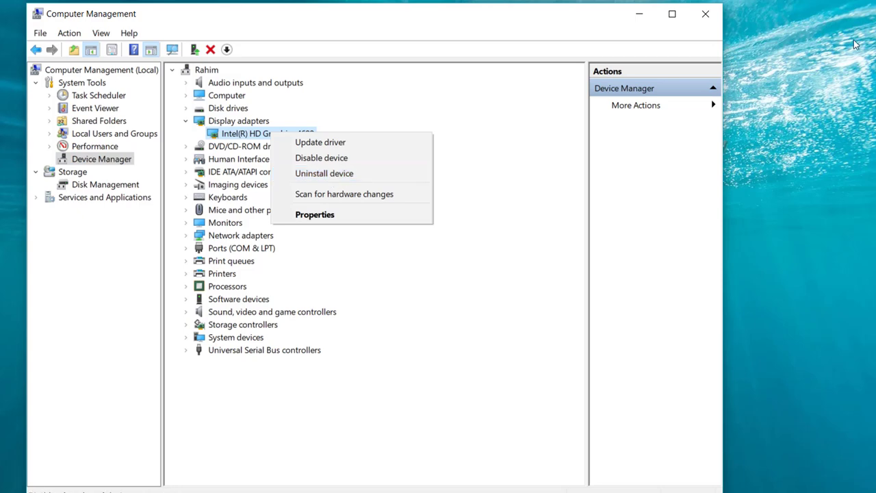
pyautogui.click(712, 22)
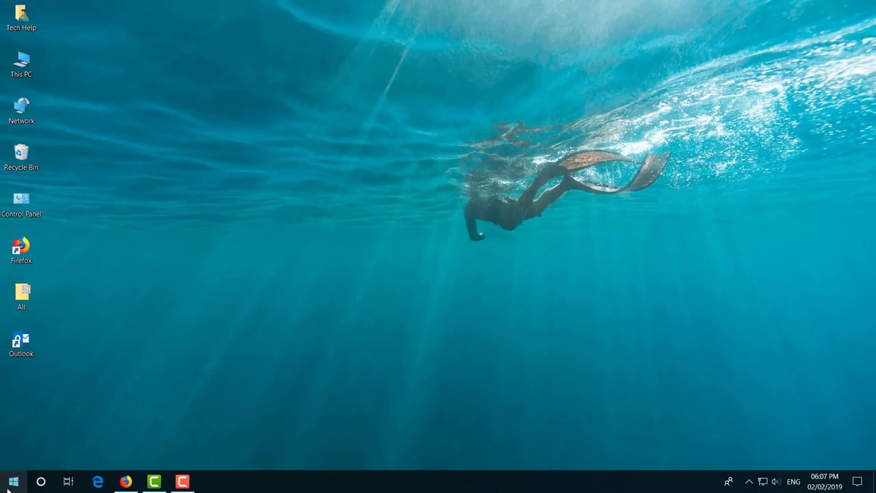
pyautogui.click(15, 471)
pyautogui.click(14, 458)
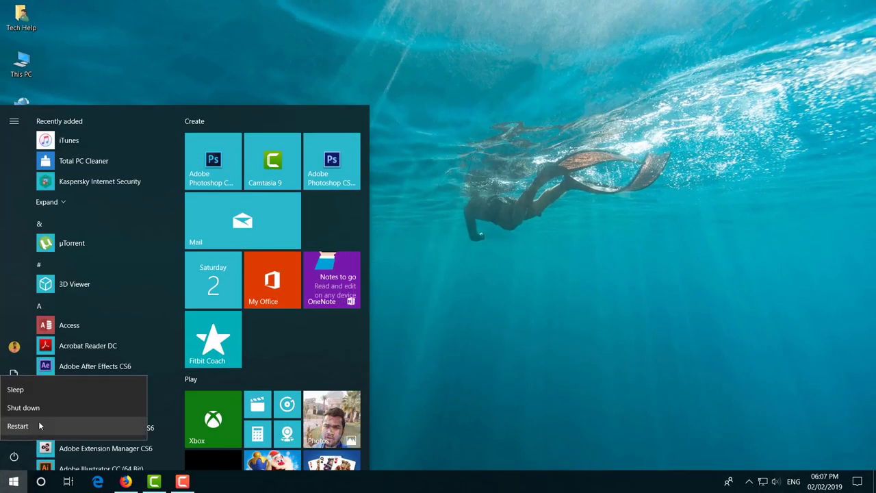
pyautogui.click(544, 254)
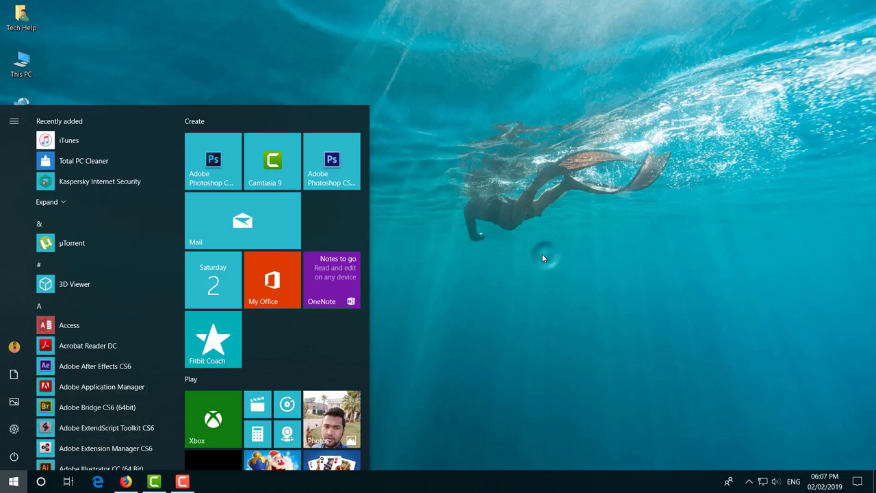
pyautogui.click(501, 251)
# Step: Open Device Manager from the Computer Management console of This PC and expand the Display adapters category
pyautogui.rightClick(30, 53)
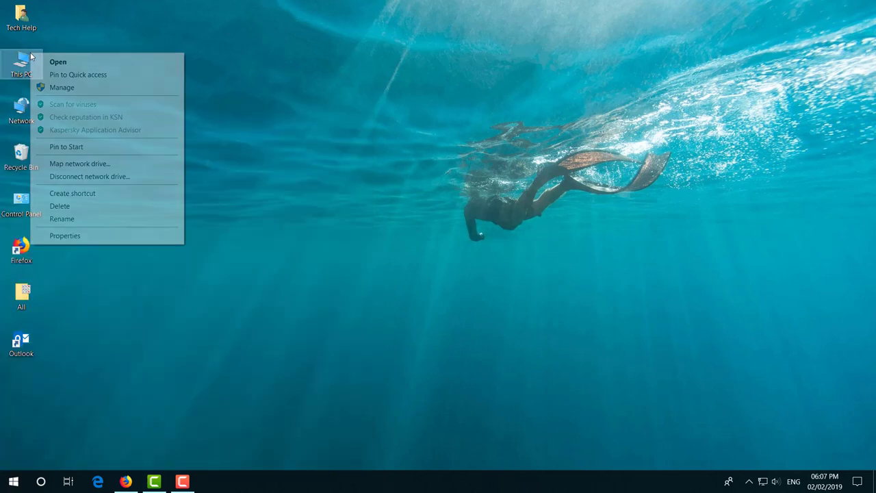
pyautogui.click(53, 90)
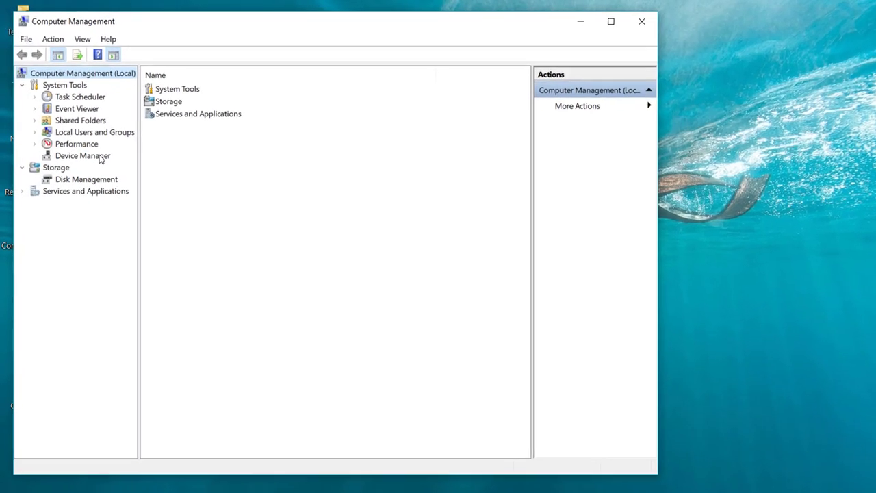
pyautogui.click(87, 137)
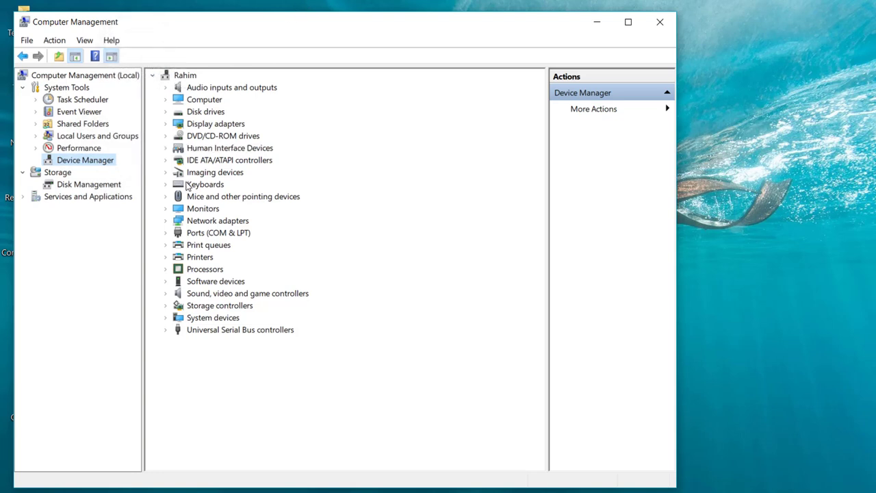
pyautogui.click(166, 124)
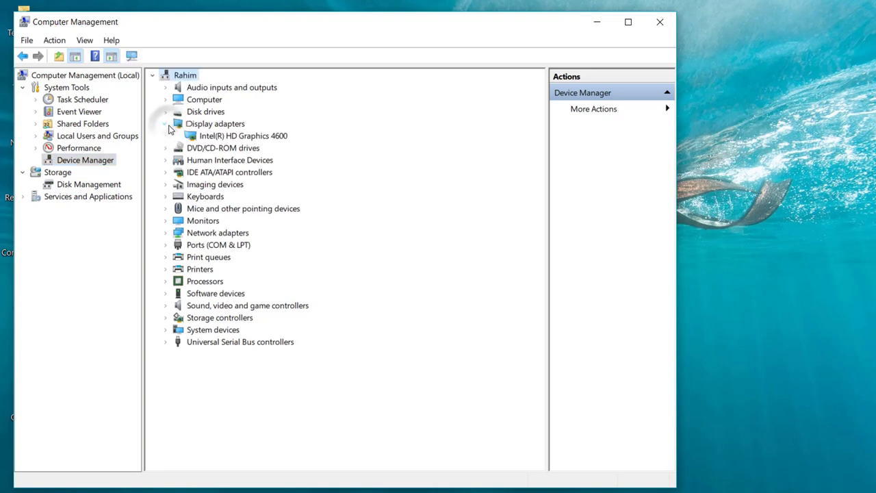
# Step: Search automatically for updated driver software for the Intel(R) HD Graphics 4600 adapter, and close the wizard and Computer Management
pyautogui.rightClick(230, 137)
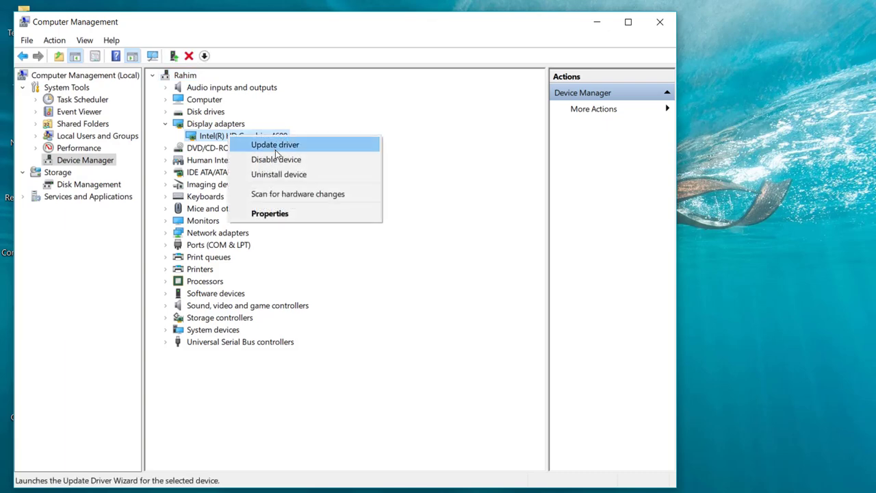
pyautogui.click(285, 145)
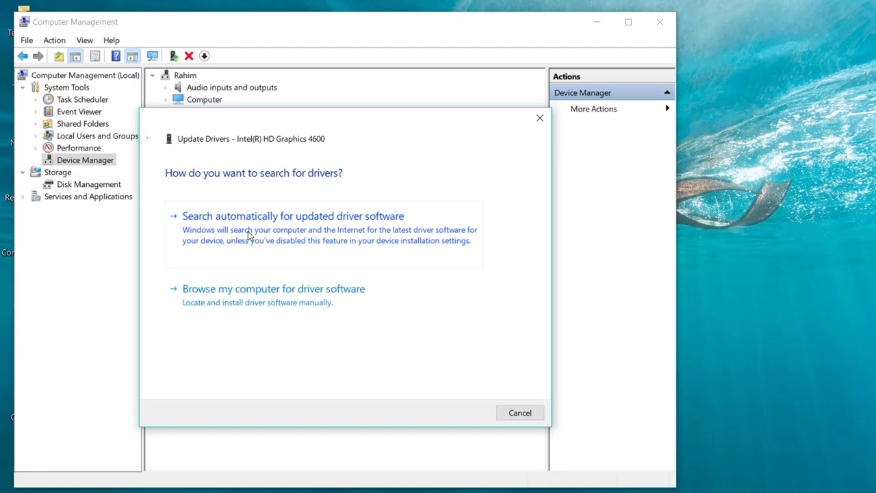
pyautogui.click(328, 235)
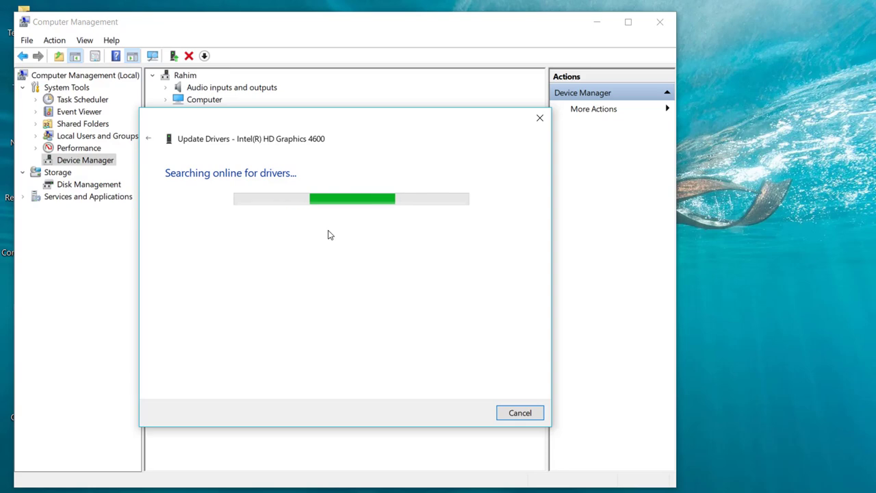
pyautogui.click(539, 117)
pyautogui.hotkey('alt', 'F4')
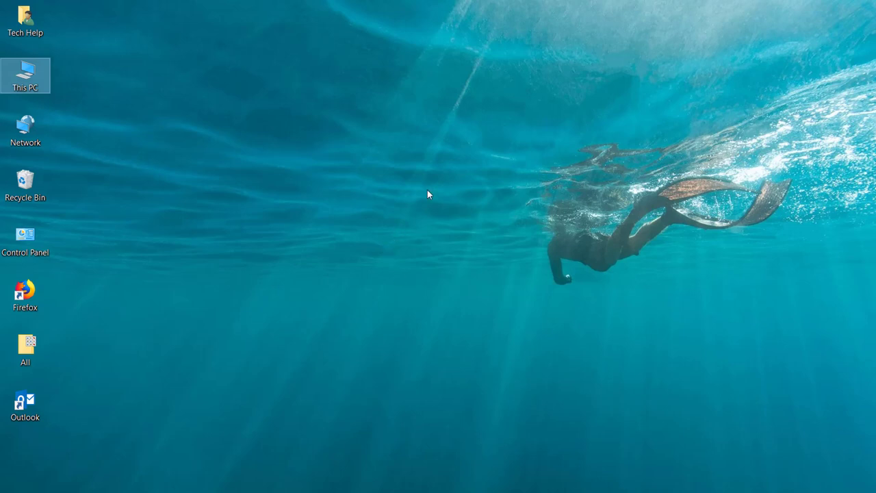
# Step: Open the display adapter properties for Display 1 from the advanced display settings and move the dialog clear of the display information
pyautogui.rightClick(464, 207)
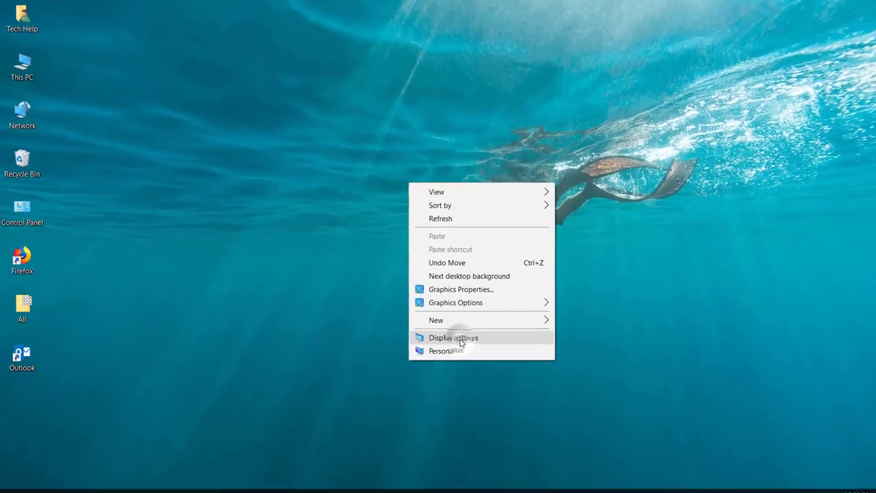
pyautogui.click(522, 387)
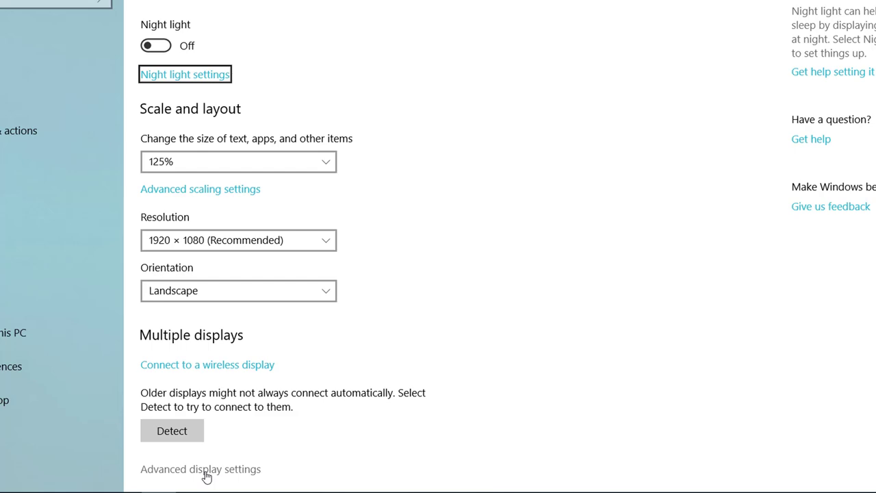
pyautogui.click(205, 471)
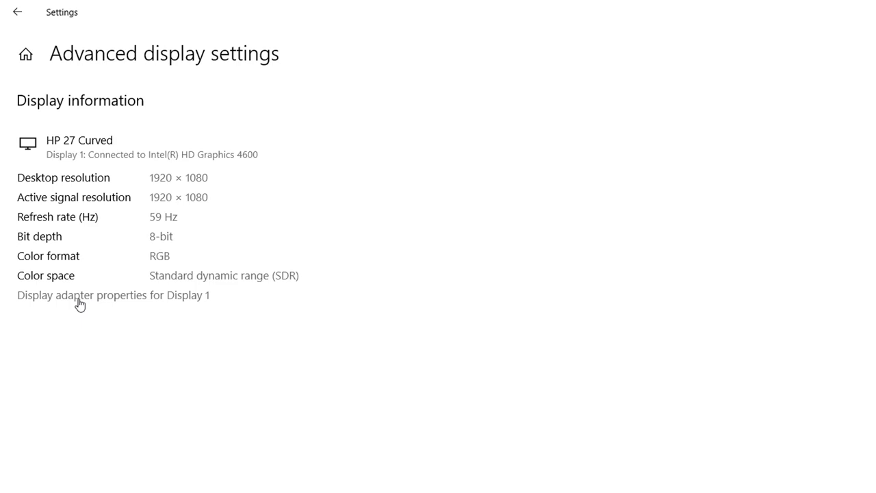
pyautogui.click(78, 299)
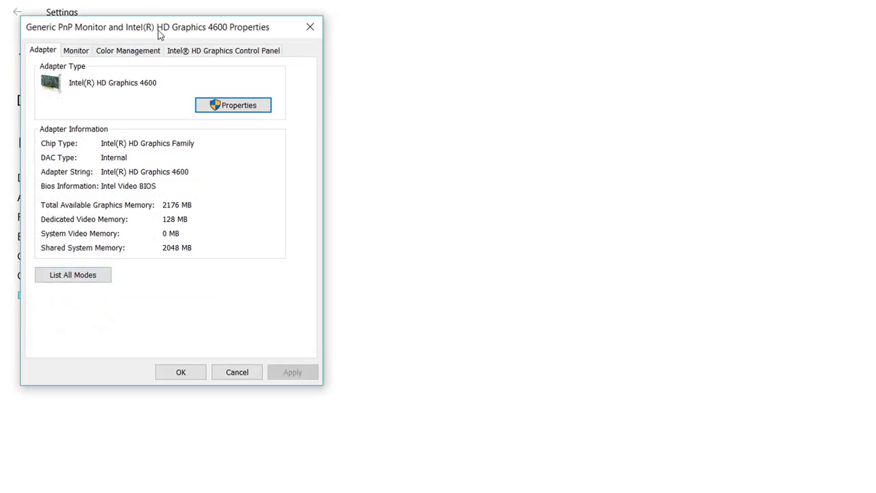
pyautogui.moveTo(160, 31); pyautogui.dragTo(379, 113)
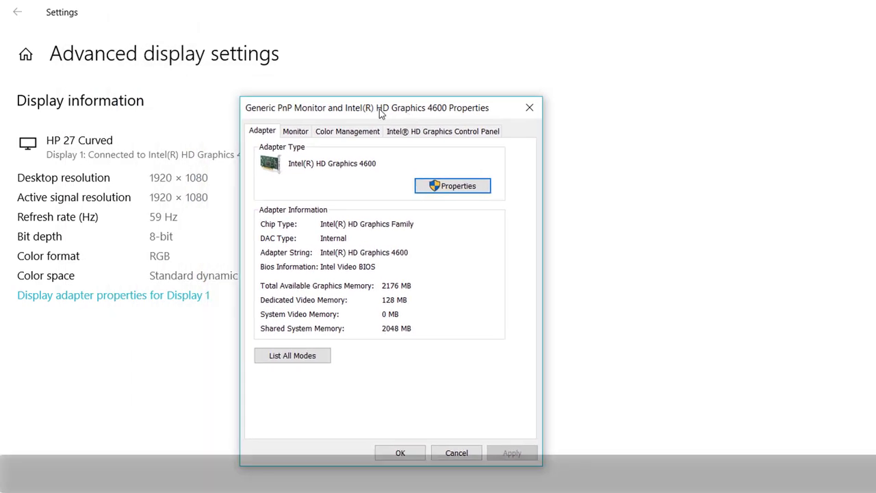
# Step: Try a screen refresh rate of 60 Hertz for the Generic PnP Monitor, and cancel the properties dialog
pyautogui.click(299, 132)
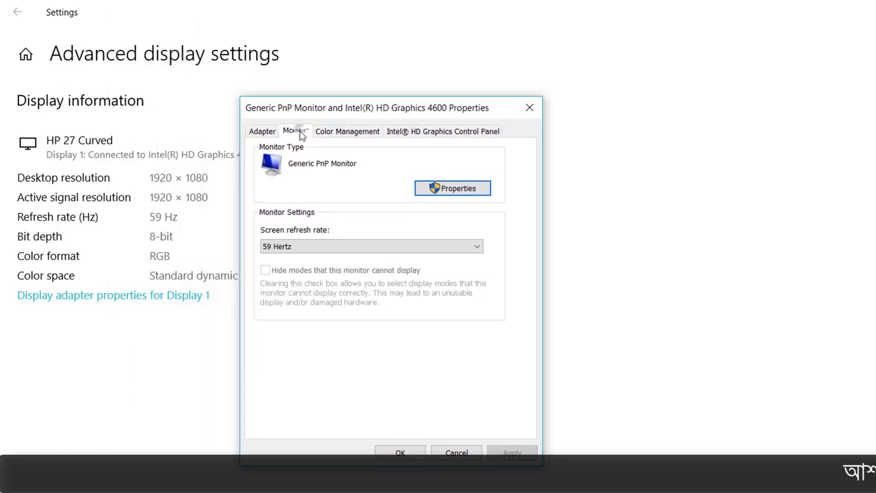
pyautogui.click(306, 248)
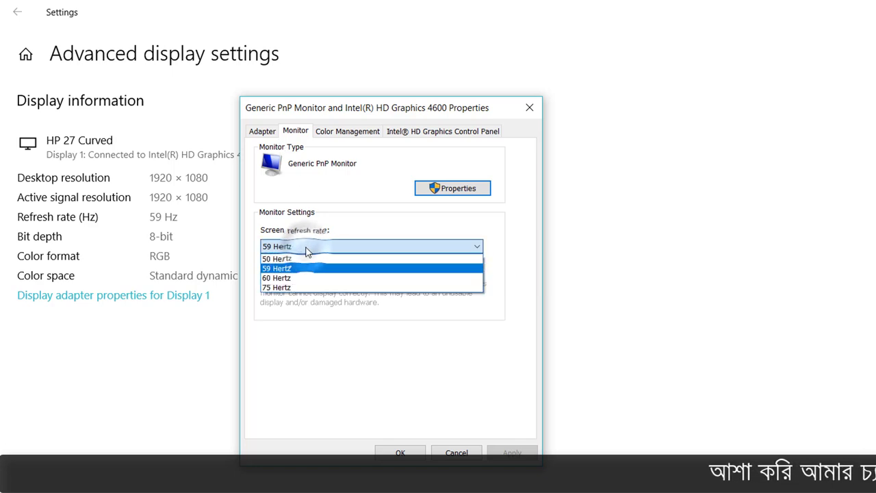
pyautogui.click(279, 278)
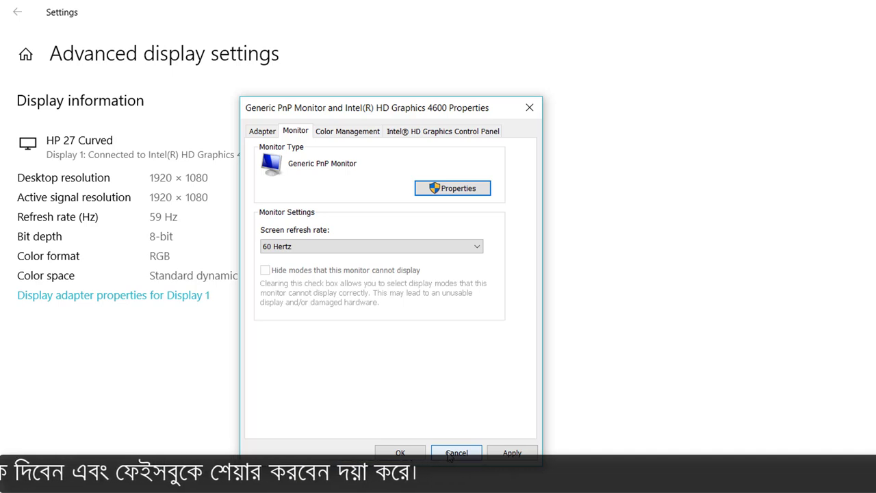
pyautogui.click(452, 453)
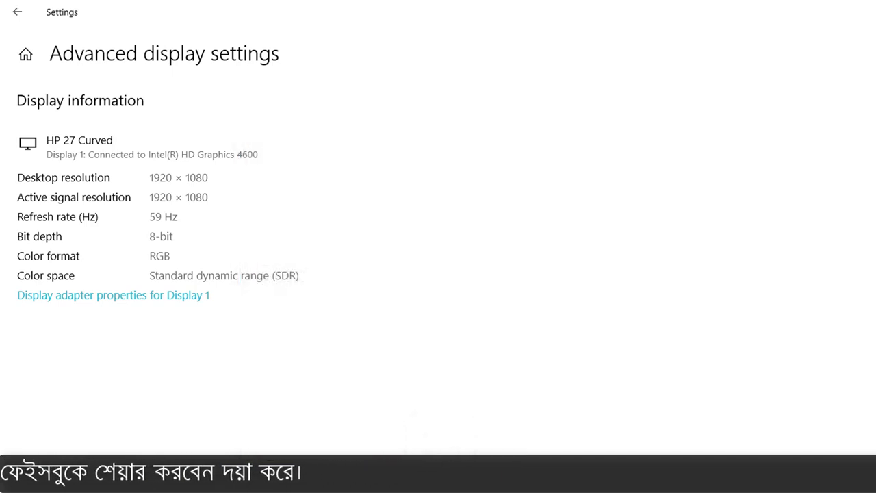